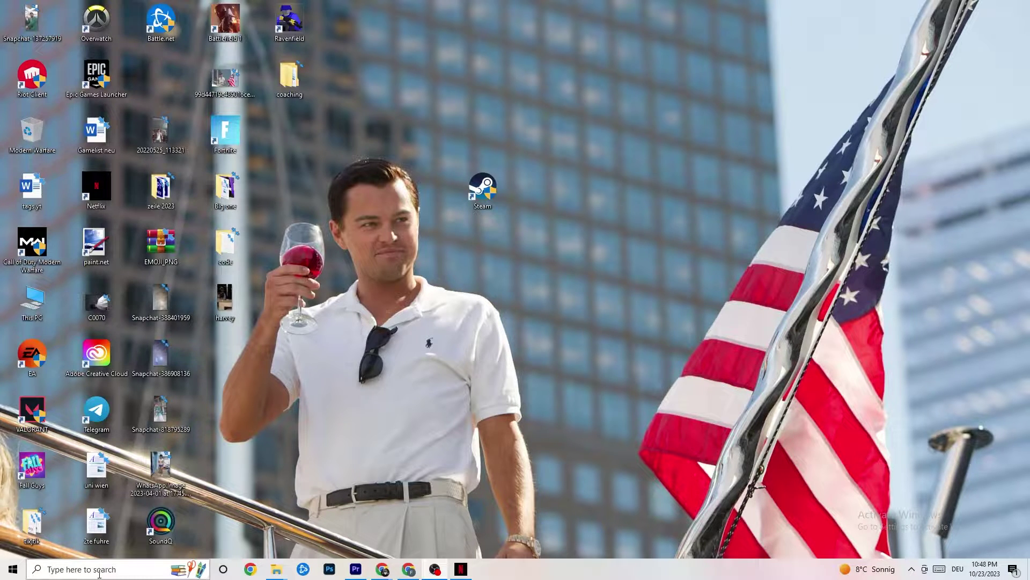
Open Settings from the Start menu and go to the Update & Security tile.
{"action": "left_click", "coordinate": [4, 576]}
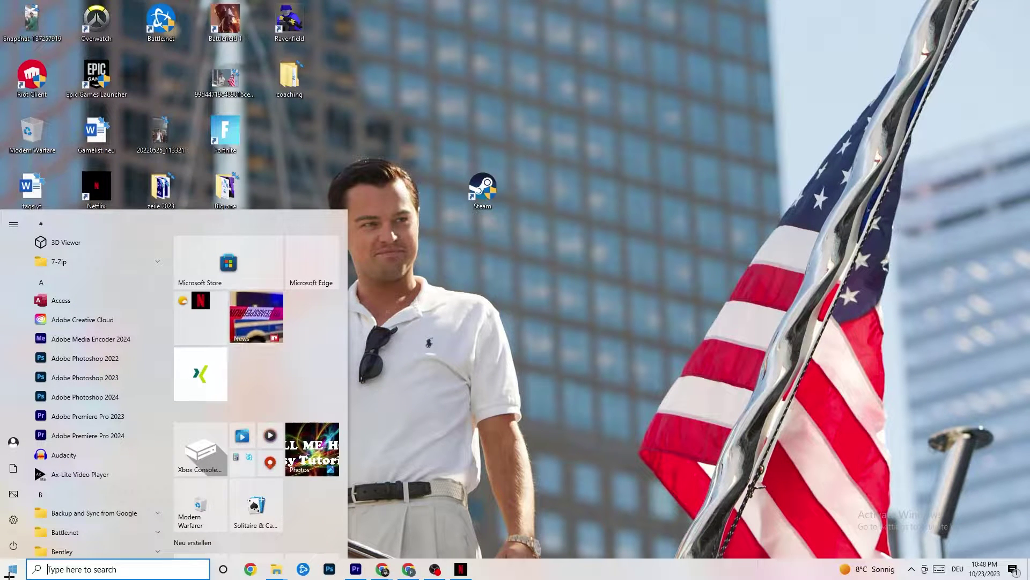
{"action": "left_click", "coordinate": [13, 519]}
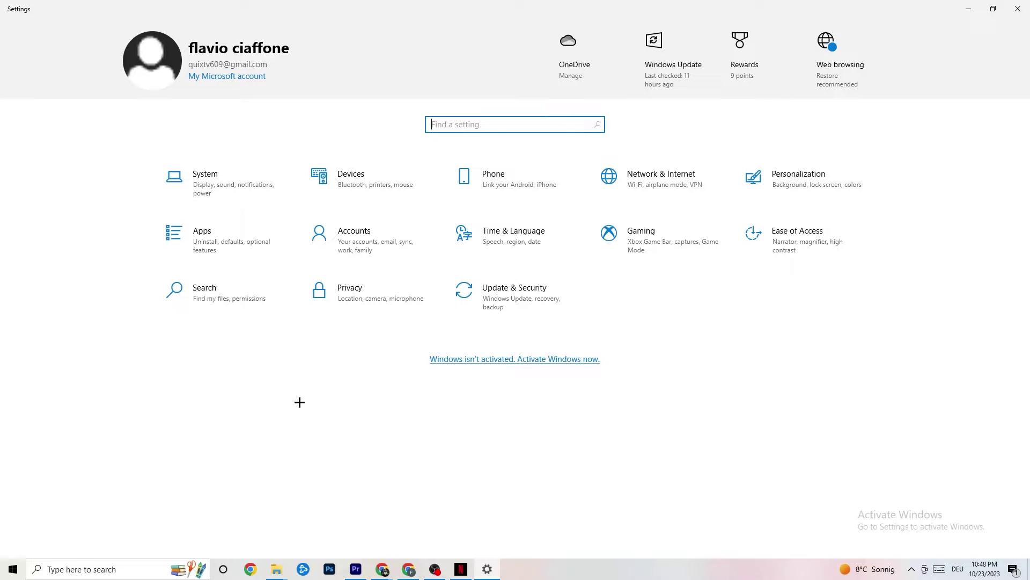
{"action": "left_click", "coordinate": [498, 310]}
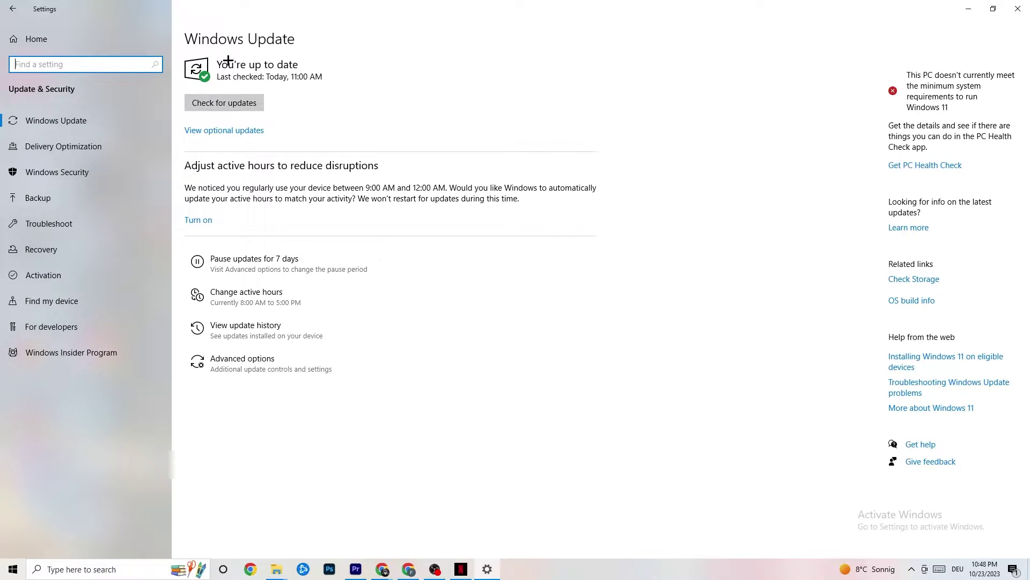
Switch to the Troubleshoot page, which lists no recommended troubleshooters.
{"action": "left_click", "coordinate": [316, 71]}
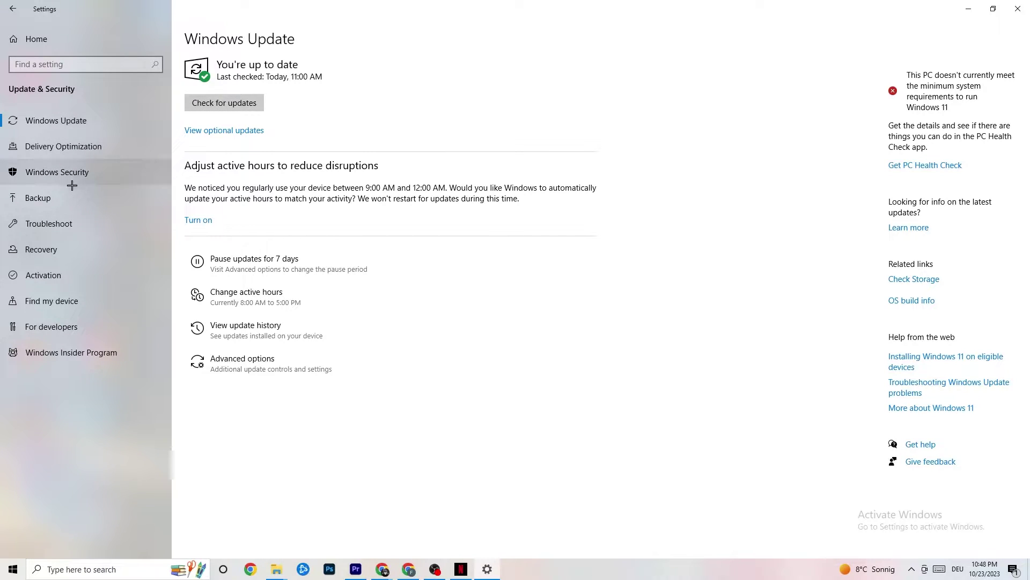
{"action": "left_click", "coordinate": [69, 224]}
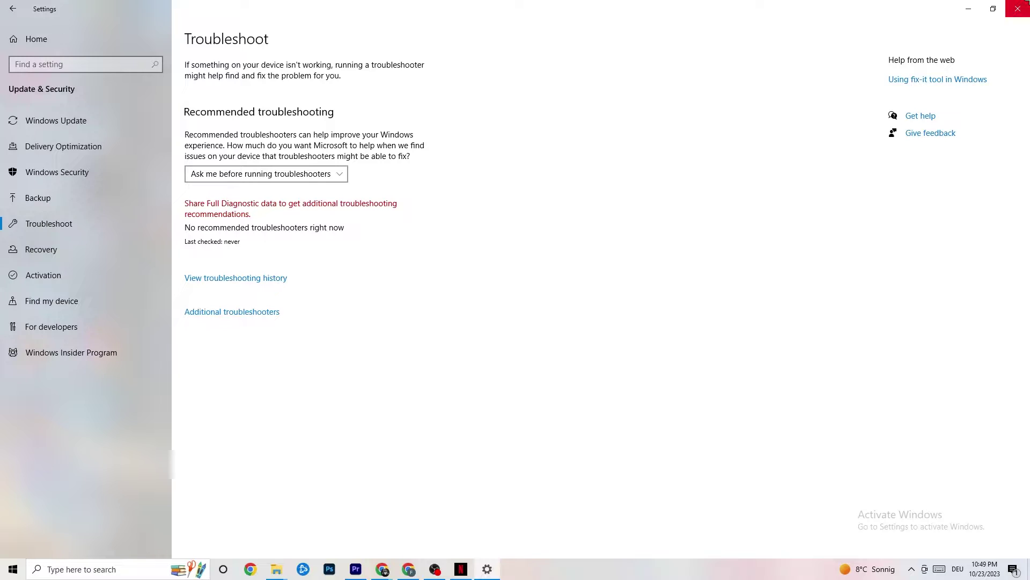
Minimize Settings and drag the Steam desktop shortcut slightly lower.
{"action": "left_click", "coordinate": [968, 8]}
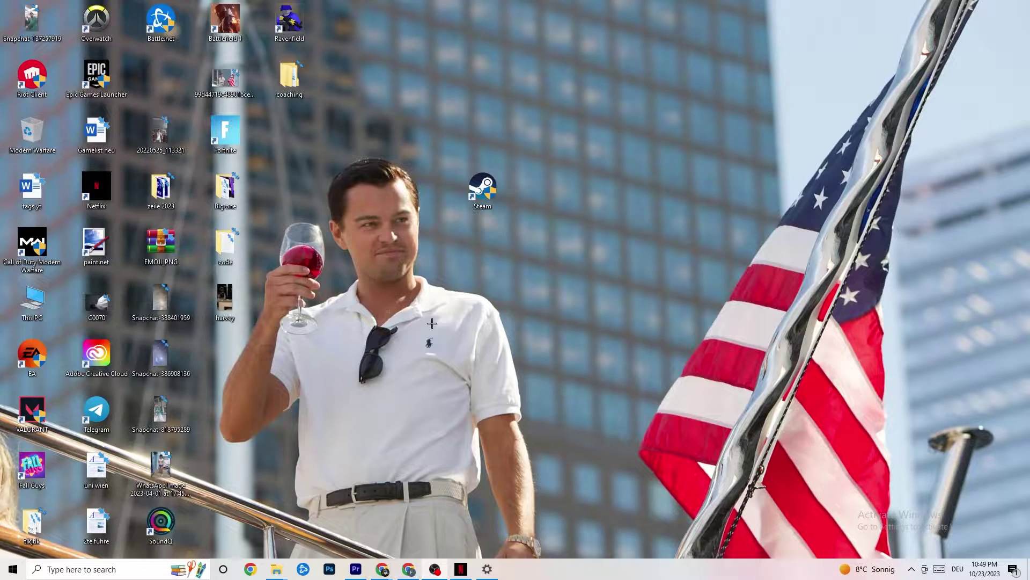
{"action": "left_click_drag", "start_coordinate": [480, 192], "coordinate": [494, 236]}
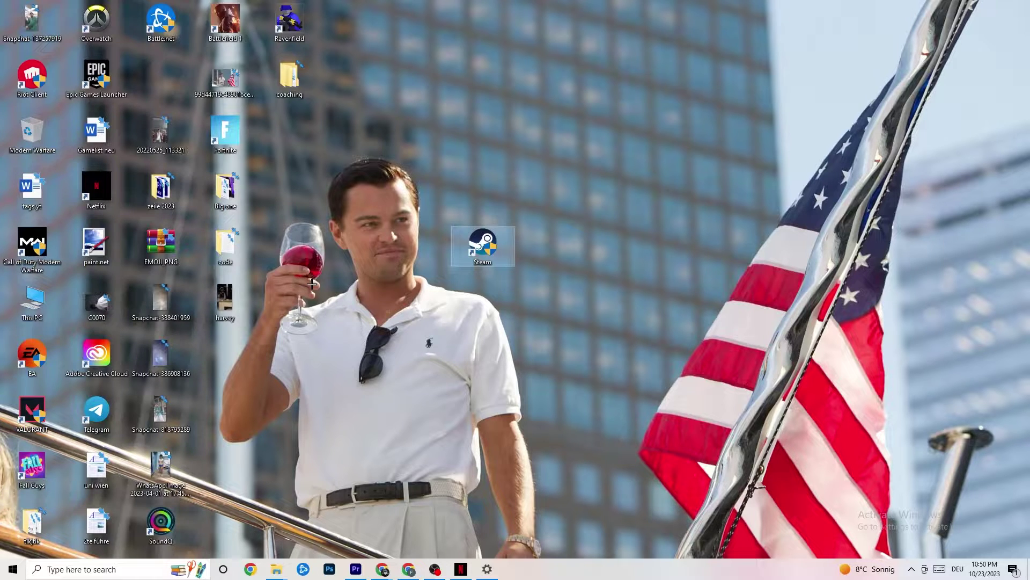
Move the Steam shortcut back up and open its Properties, targeting D:\steam1\Steam.exe.
{"action": "right_click", "coordinate": [489, 242]}
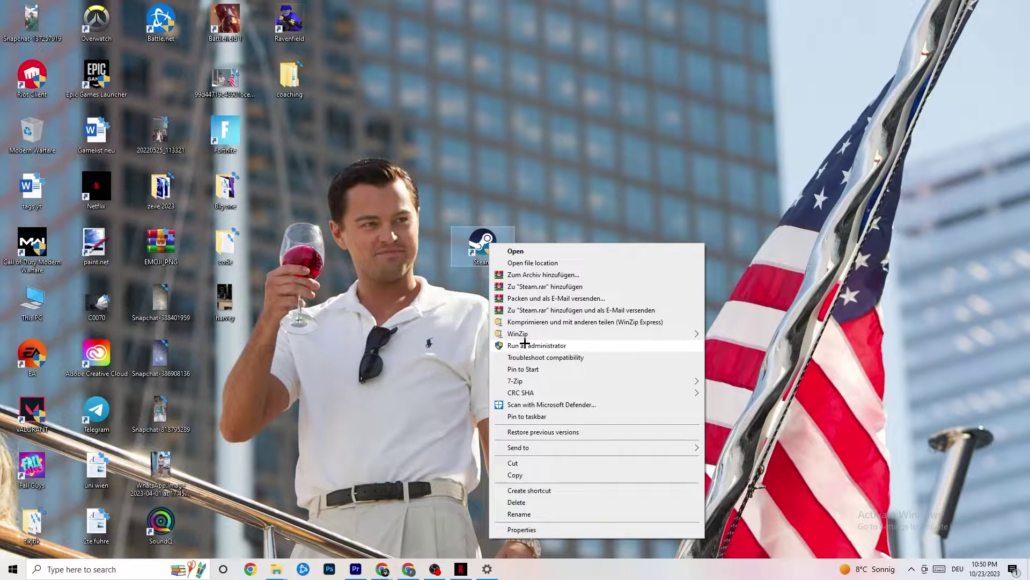
{"action": "left_click", "coordinate": [409, 327]}
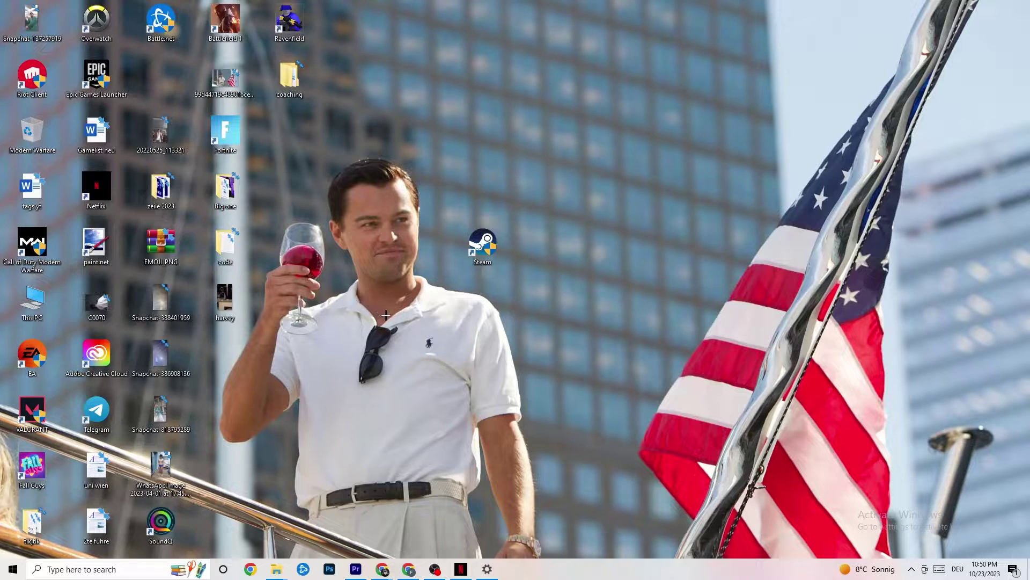
{"action": "left_click_drag", "start_coordinate": [474, 241], "coordinate": [473, 186]}
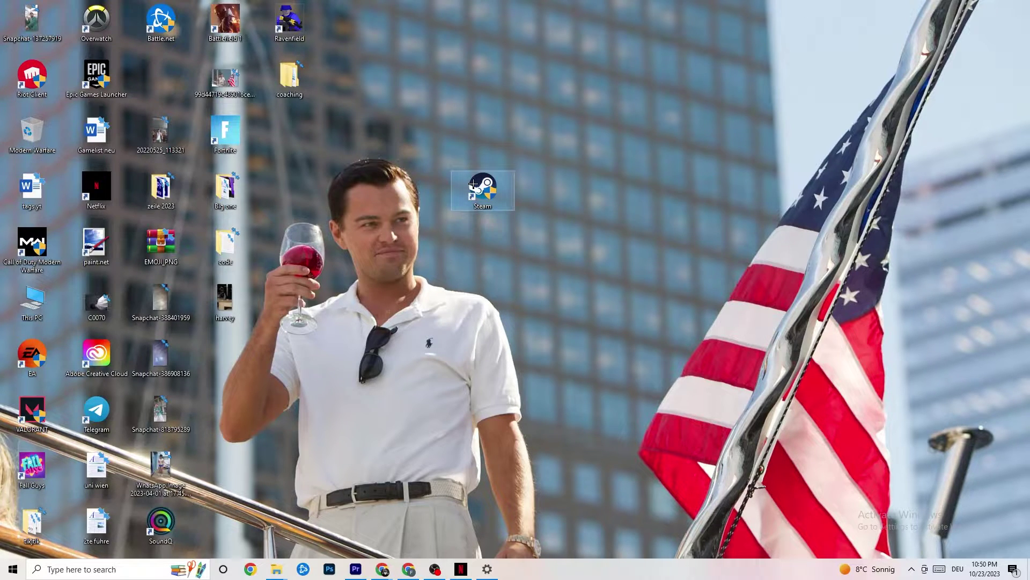
{"action": "right_click", "coordinate": [473, 185]}
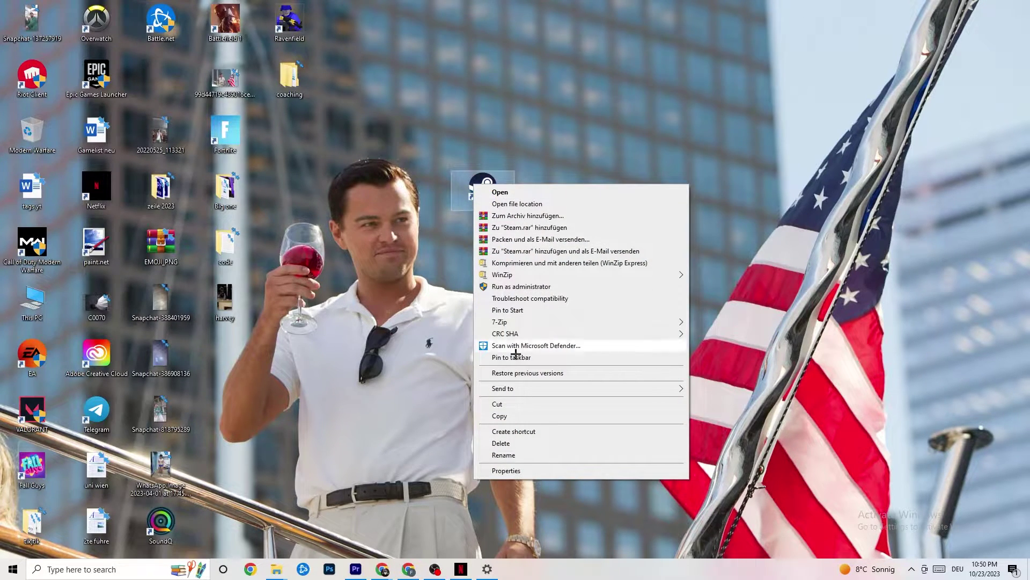
{"action": "left_click", "coordinate": [506, 470]}
On the Compatibility tab, keep Windows 8 compatibility mode selected and confirm with OK.
{"action": "left_click_drag", "start_coordinate": [556, 192], "coordinate": [497, 90]}
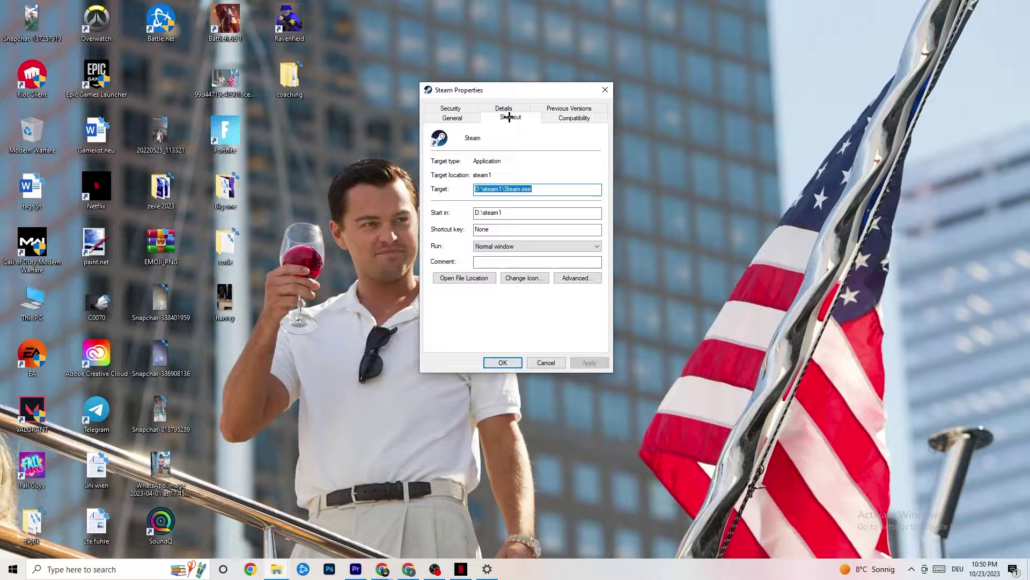
{"action": "left_click", "coordinate": [570, 118]}
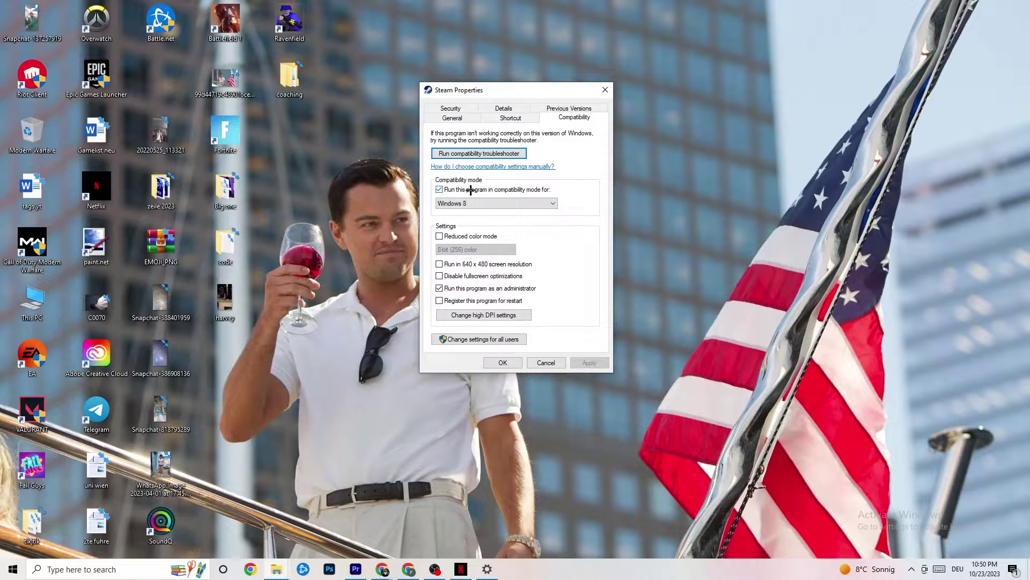
{"action": "left_click", "coordinate": [521, 202]}
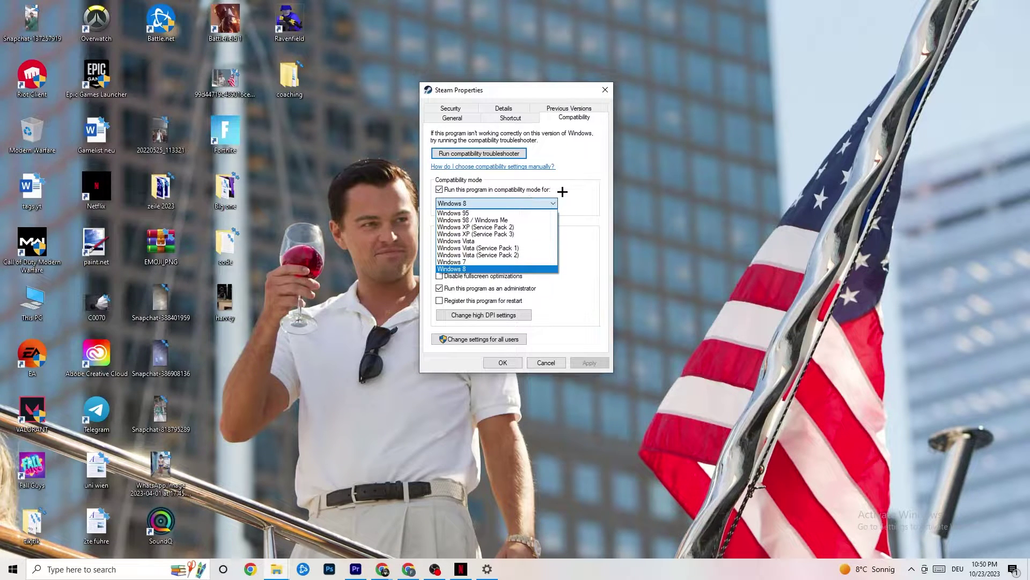
{"action": "left_click", "coordinate": [505, 268]}
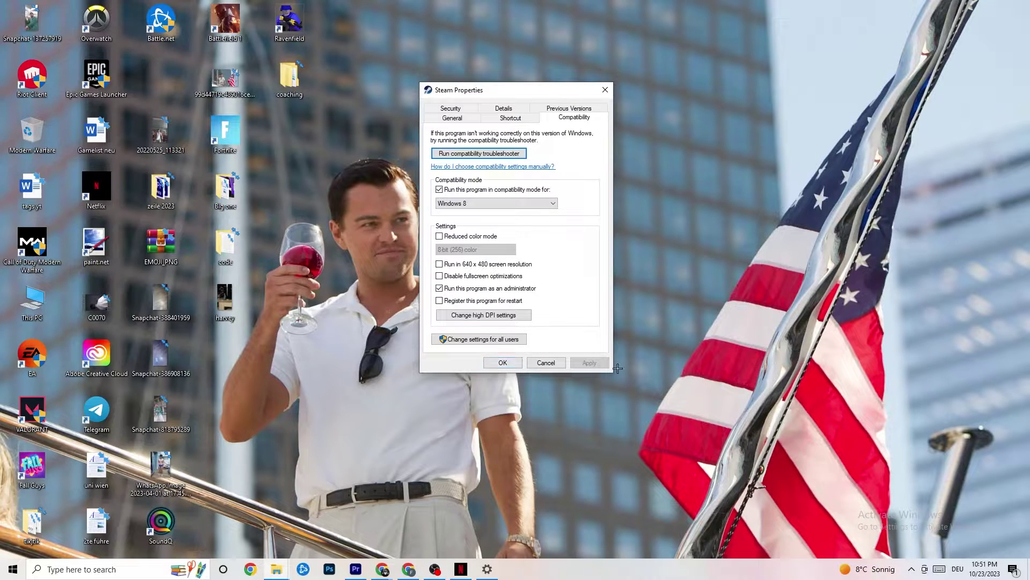
{"action": "left_click", "coordinate": [504, 363]}
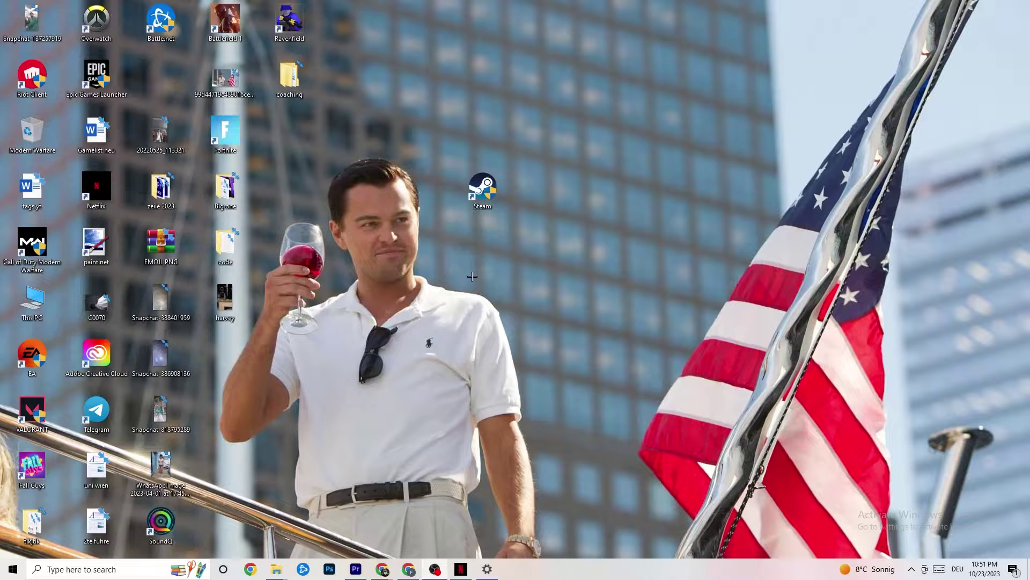
Dismiss the Steam shortcut's context menu and open the Start menu.
{"action": "right_click", "coordinate": [464, 193]}
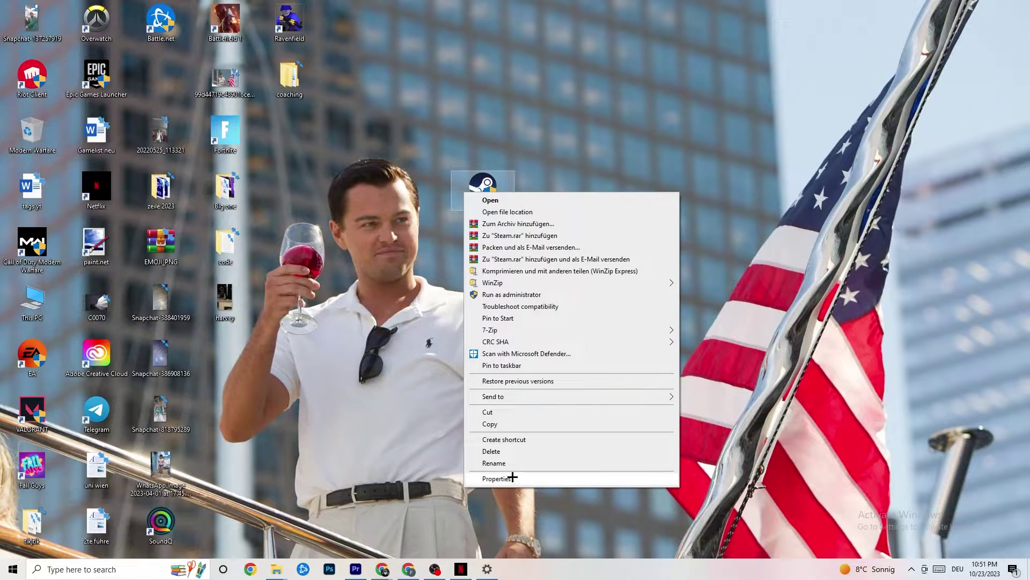
{"action": "left_click", "coordinate": [379, 237]}
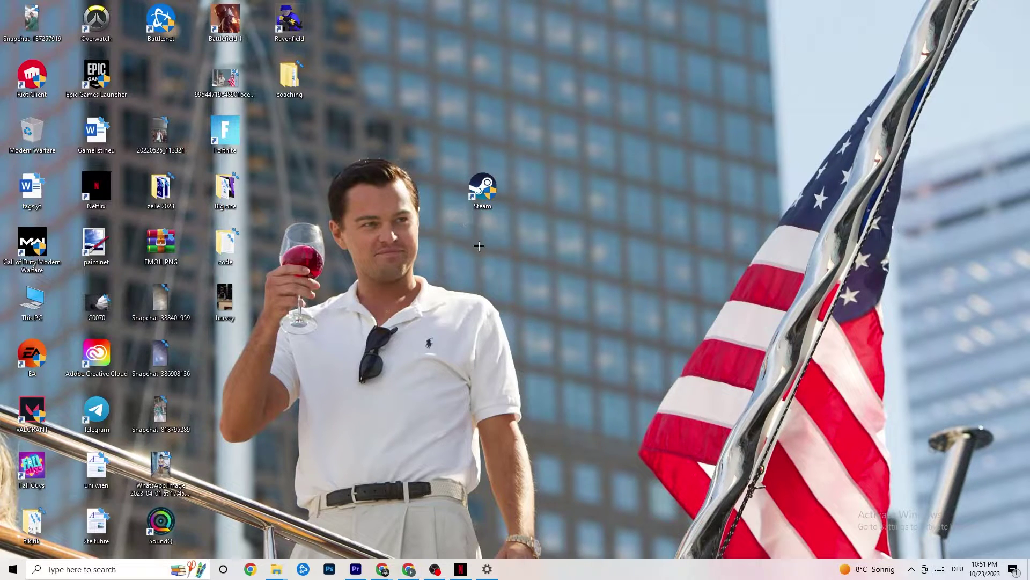
{"action": "left_click", "coordinate": [13, 569]}
In System > Display, leave the scale at 100%, then go to Power & sleep.
{"action": "left_click", "coordinate": [13, 518]}
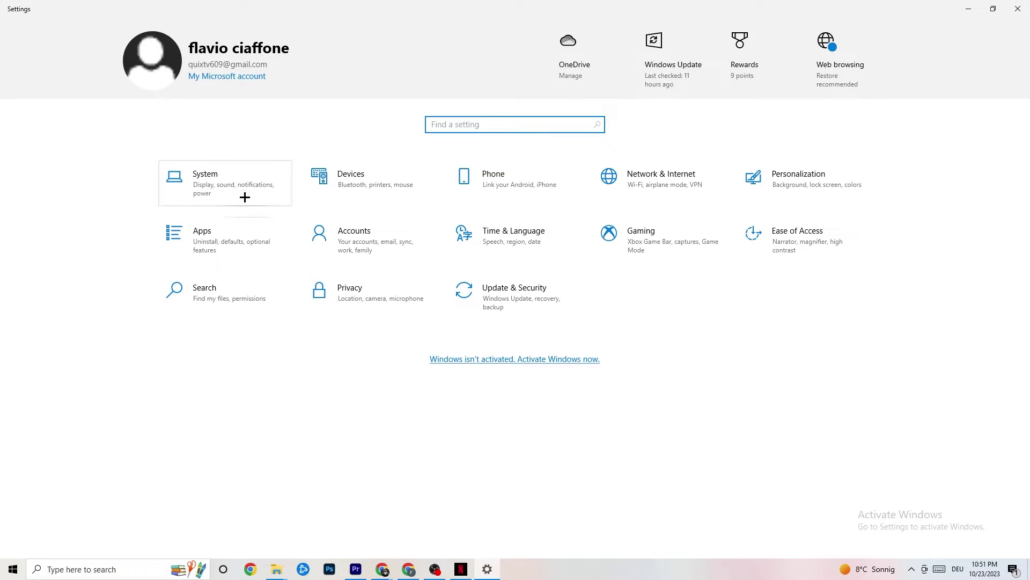
{"action": "left_click", "coordinate": [205, 177]}
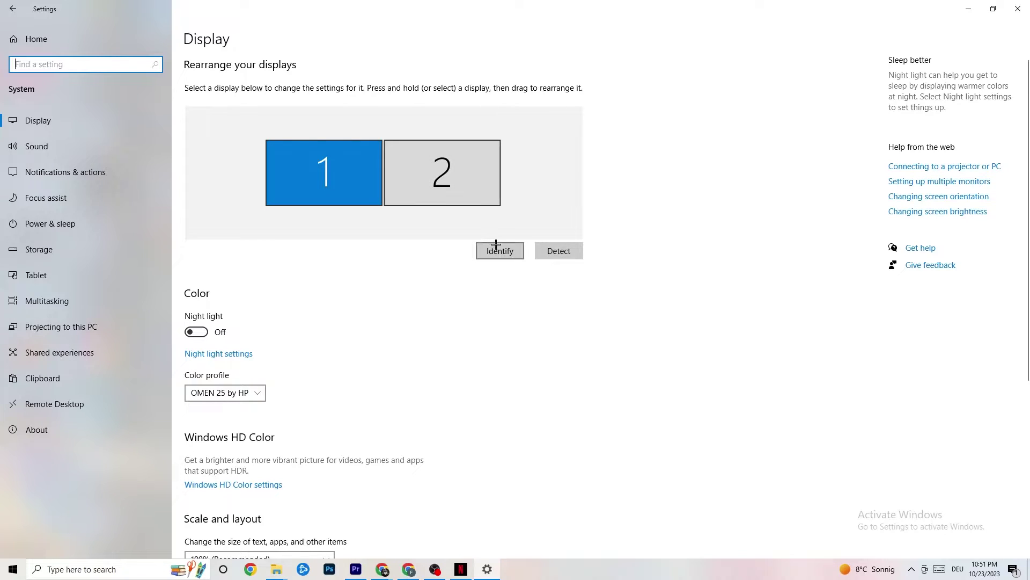
{"action": "scroll", "coordinate": [296, 180], "scroll_direction": "down", "scroll_amount": 5}
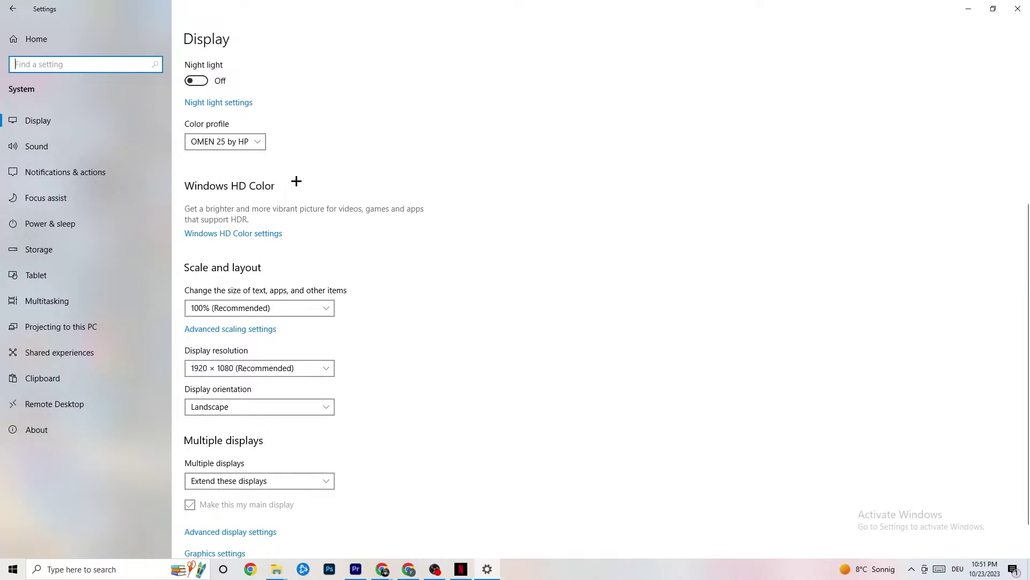
{"action": "left_click", "coordinate": [419, 294]}
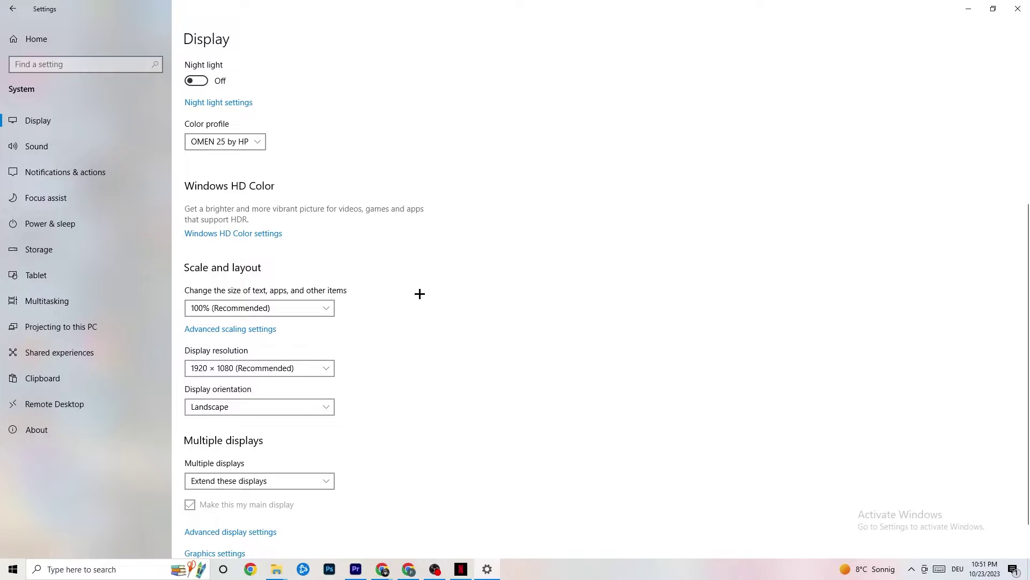
{"action": "left_click", "coordinate": [314, 305]}
{"action": "left_click", "coordinate": [467, 262]}
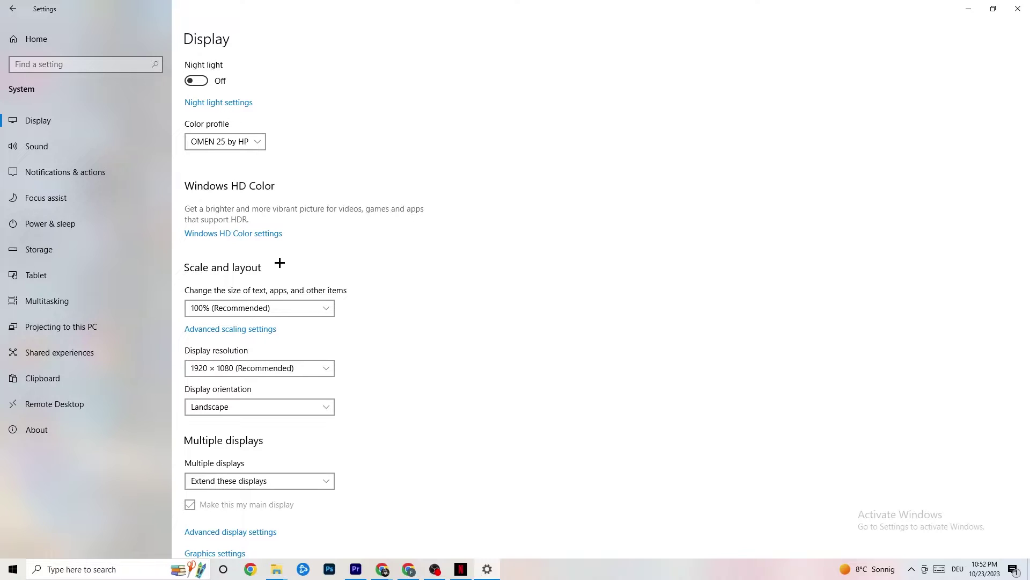
{"action": "left_click", "coordinate": [68, 221]}
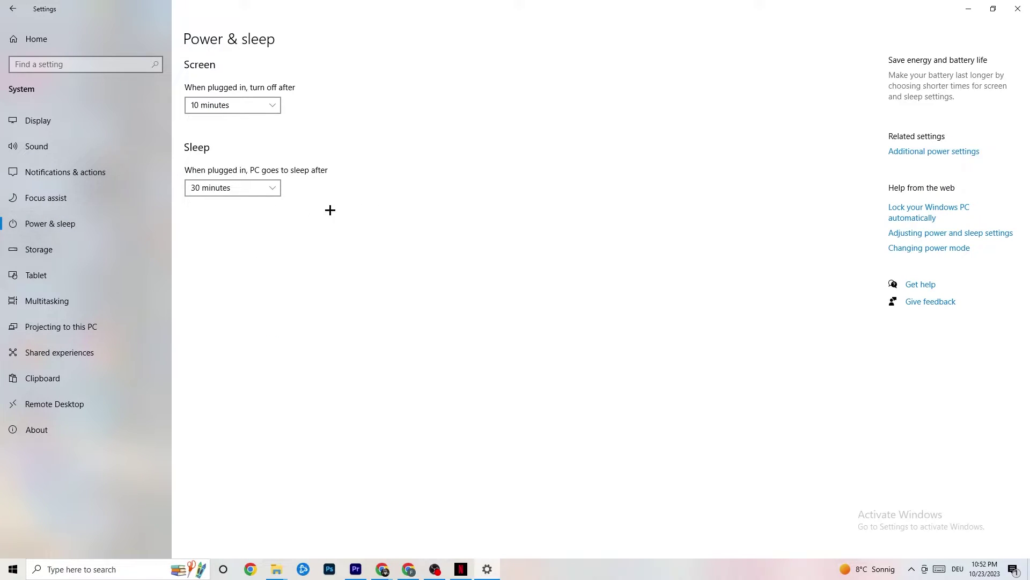
{"action": "left_click", "coordinate": [944, 151]}
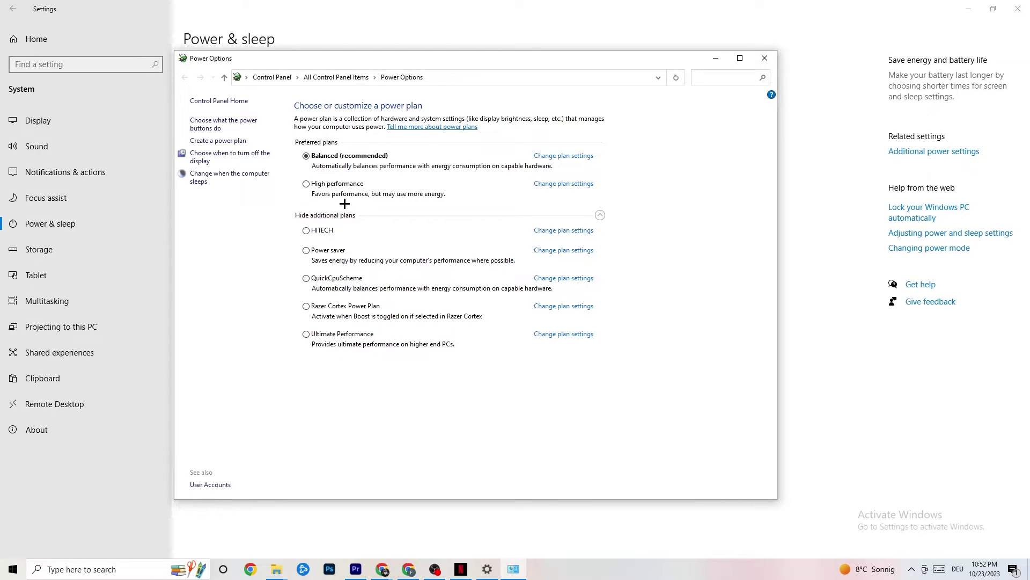
{"action": "left_click", "coordinate": [762, 61]}
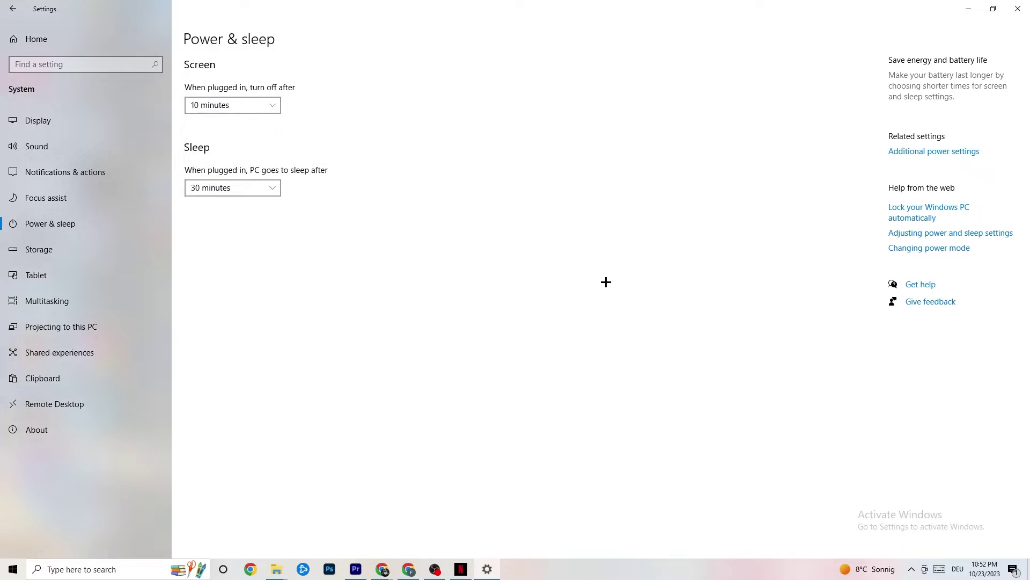
{"action": "left_click", "coordinate": [67, 252]}
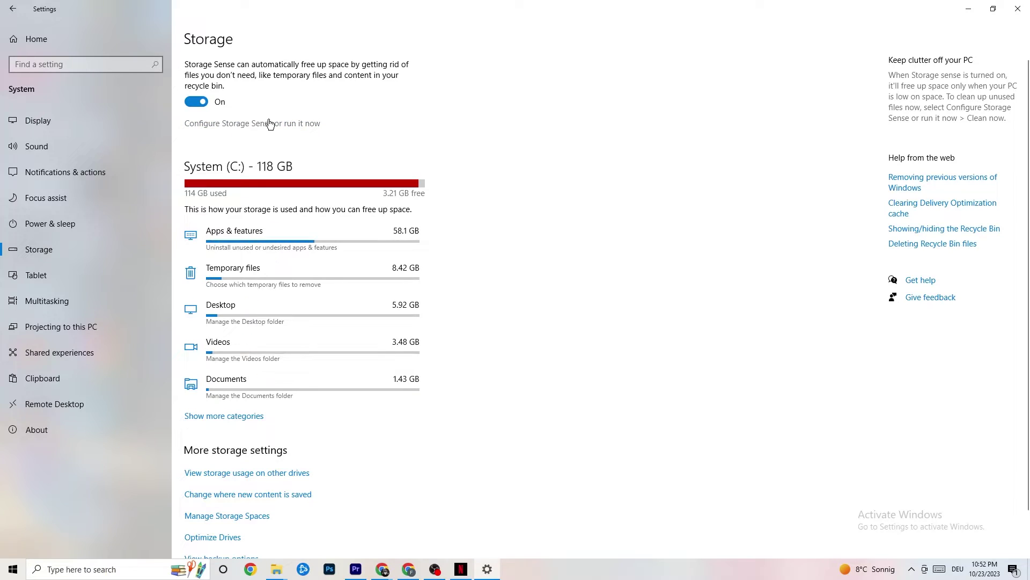
In Configure Storage Sense, leave Run Storage Sense at Every week, then go back.
{"action": "left_click", "coordinate": [287, 120]}
{"action": "left_click", "coordinate": [127, 161]}
{"action": "left_click", "coordinate": [202, 204]}
{"action": "left_click", "coordinate": [74, 154]}
{"action": "left_click", "coordinate": [185, 120]}
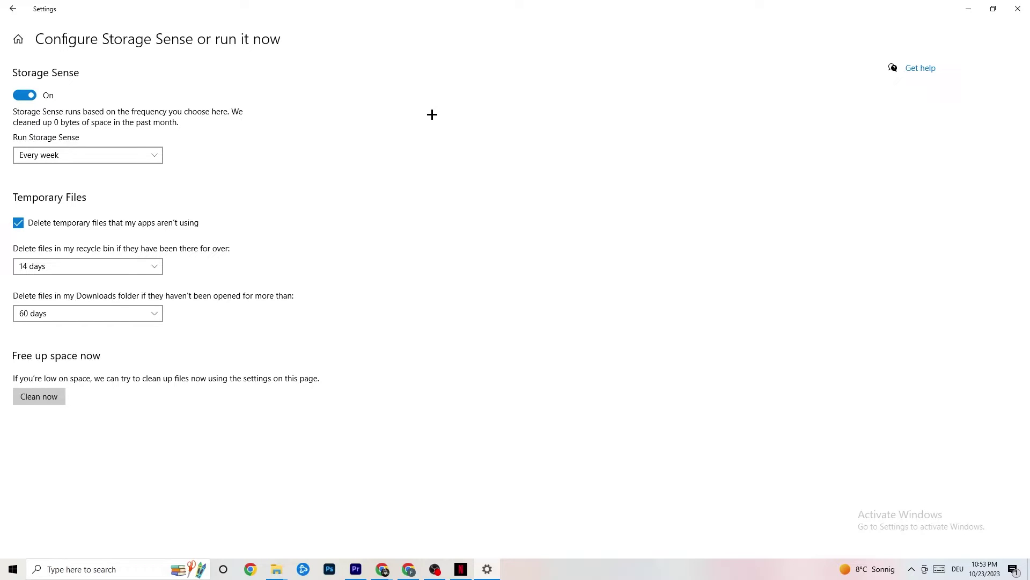
{"action": "left_click", "coordinate": [13, 9]}
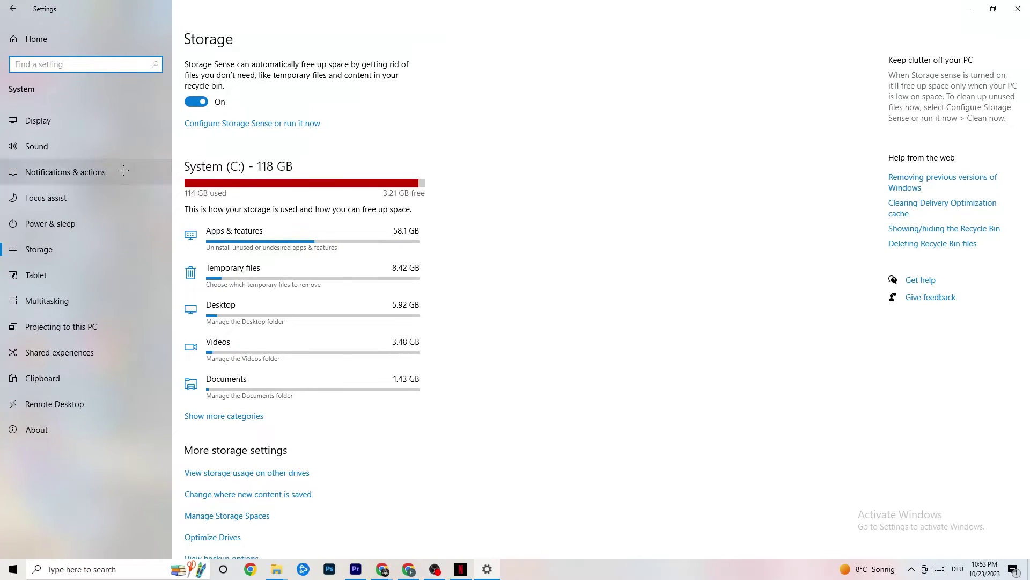
Return to the Settings home page and open the Gaming settings.
{"action": "left_click", "coordinate": [12, 9]}
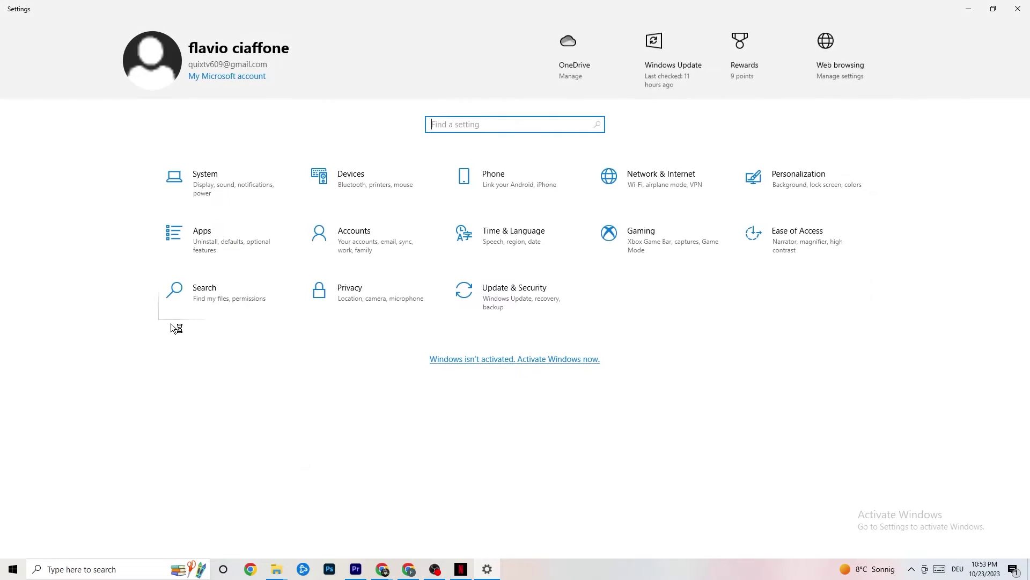
{"action": "left_click", "coordinate": [662, 244]}
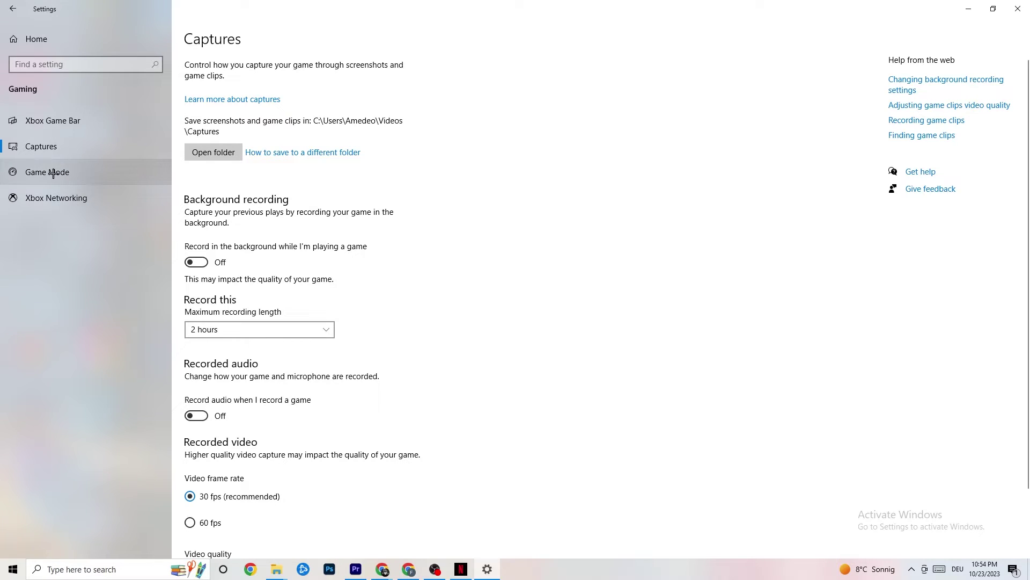
Confirm the Game Mode toggle is On, then close Settings.
{"action": "left_click", "coordinate": [97, 171]}
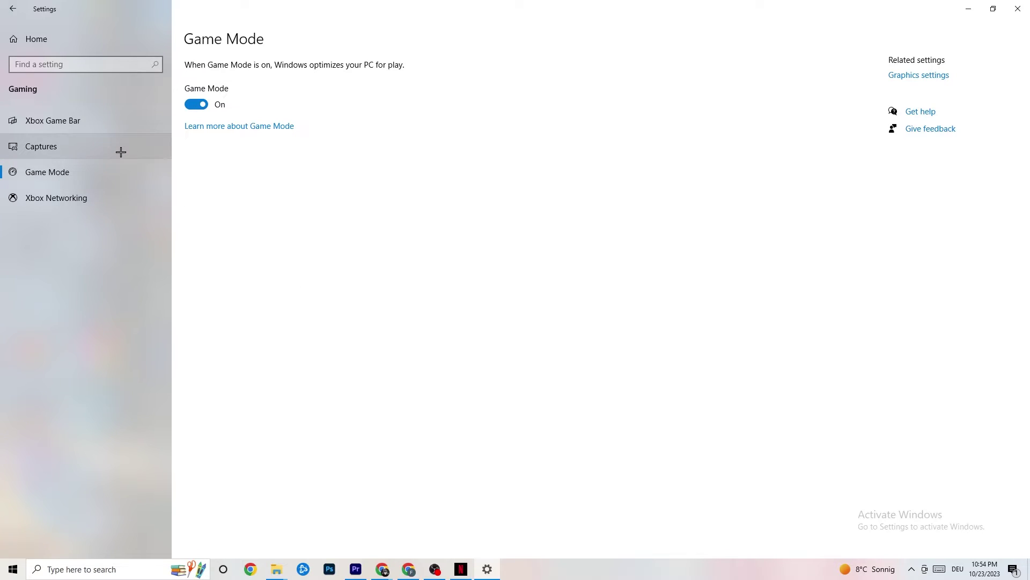
{"action": "left_click", "coordinate": [1018, 8]}
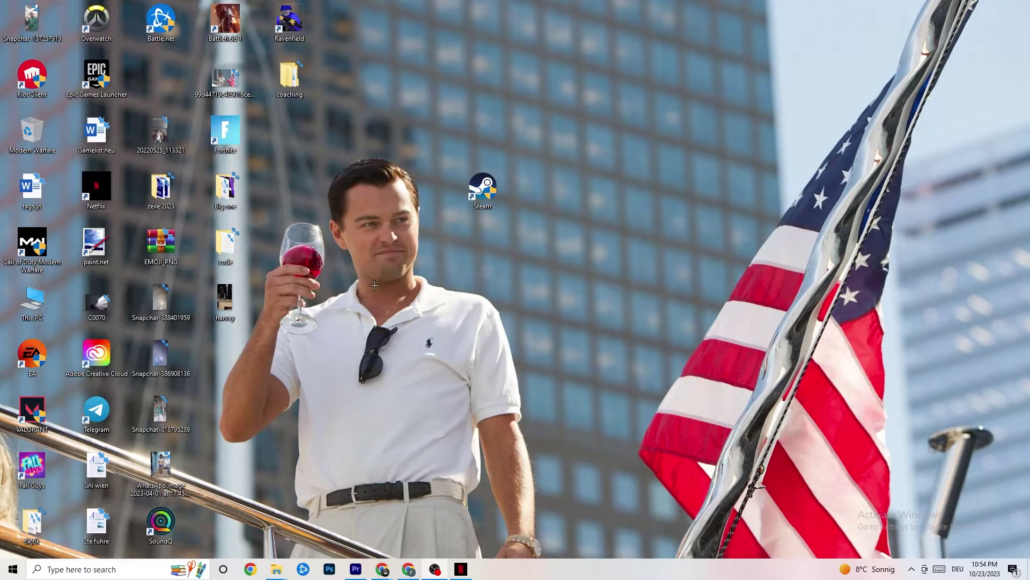
Launch Task Manager from the taskbar and maximize its window.
{"action": "right_click", "coordinate": [527, 576]}
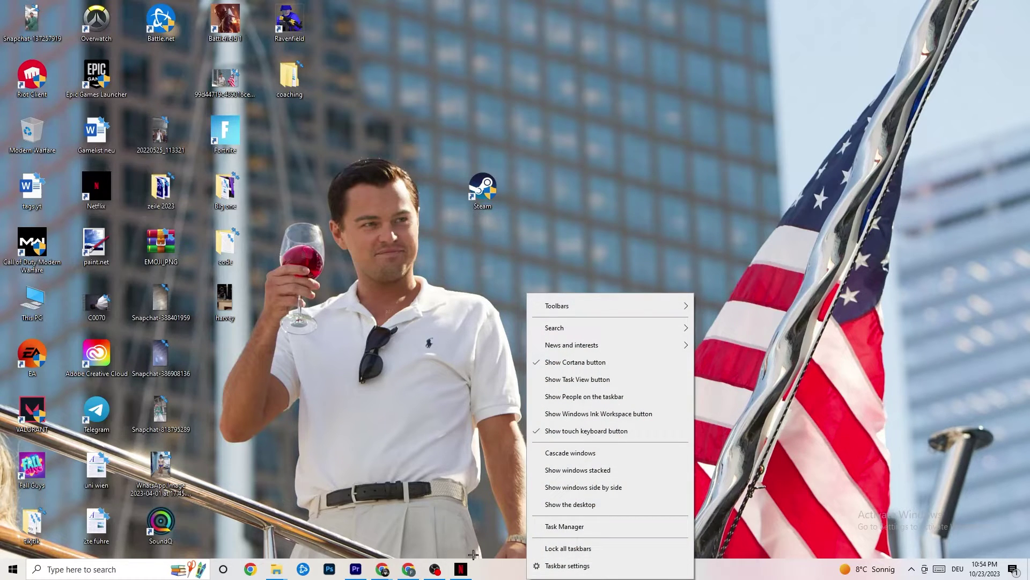
{"action": "left_click", "coordinate": [559, 527]}
{"action": "key", "text": "ctrl+shift+Escape"}
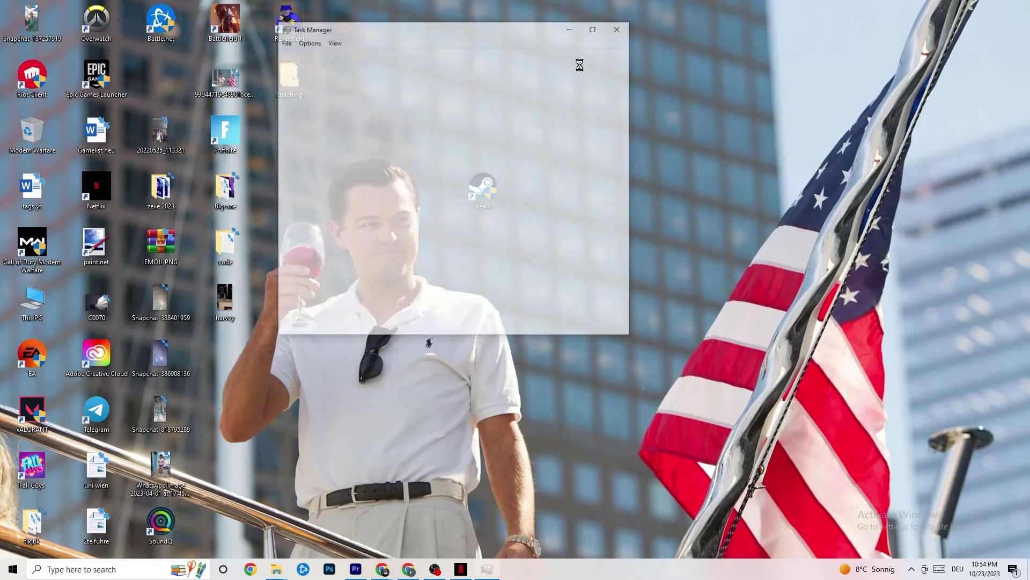
{"action": "left_click", "coordinate": [591, 27]}
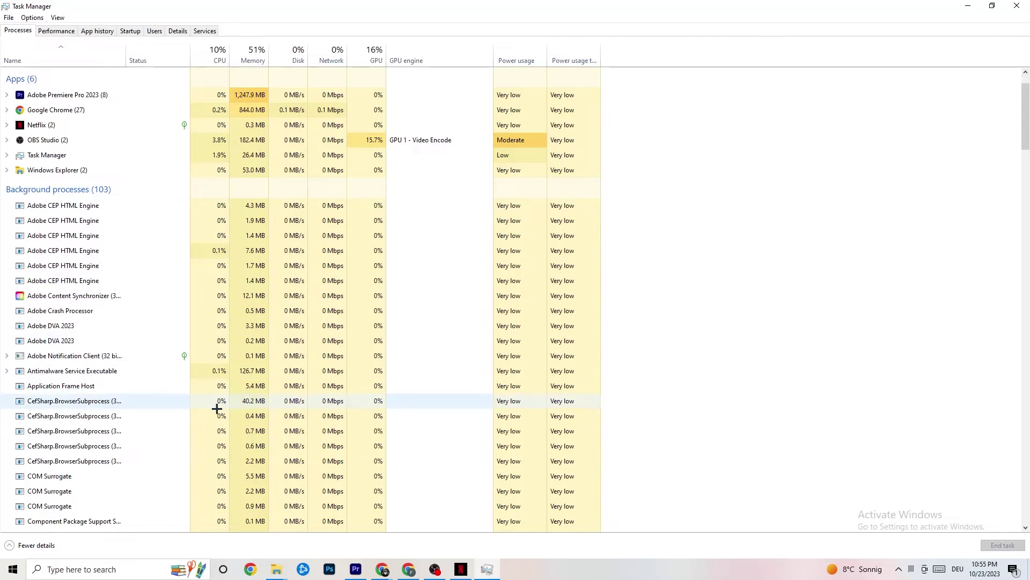
Look over the Netflix process's actions without ending it, then show the Details process list.
{"action": "scroll", "coordinate": [212, 402], "scroll_direction": "down", "scroll_amount": 6}
{"action": "scroll", "coordinate": [200, 360], "scroll_direction": "up", "scroll_amount": 7}
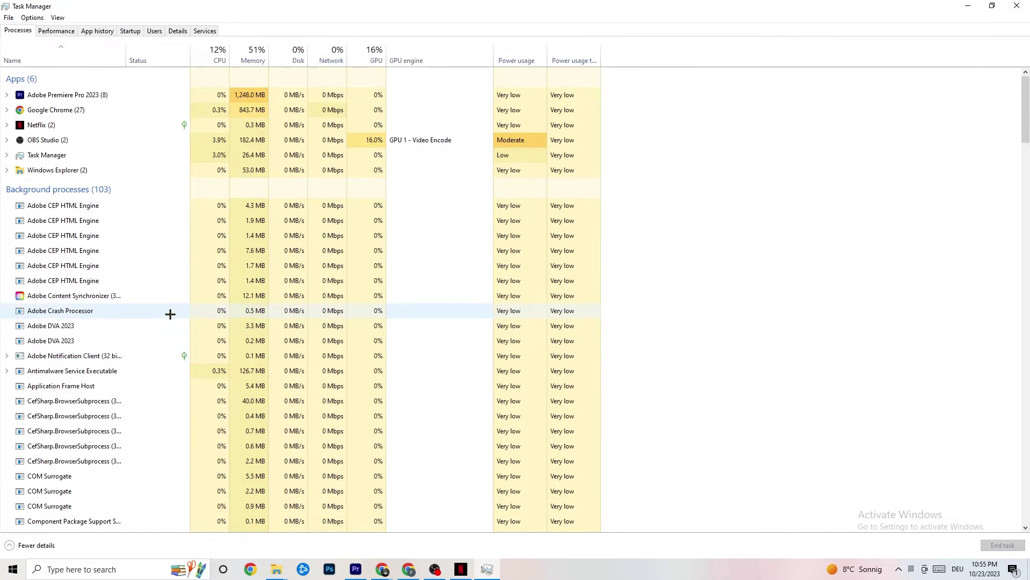
{"action": "right_click", "coordinate": [65, 125]}
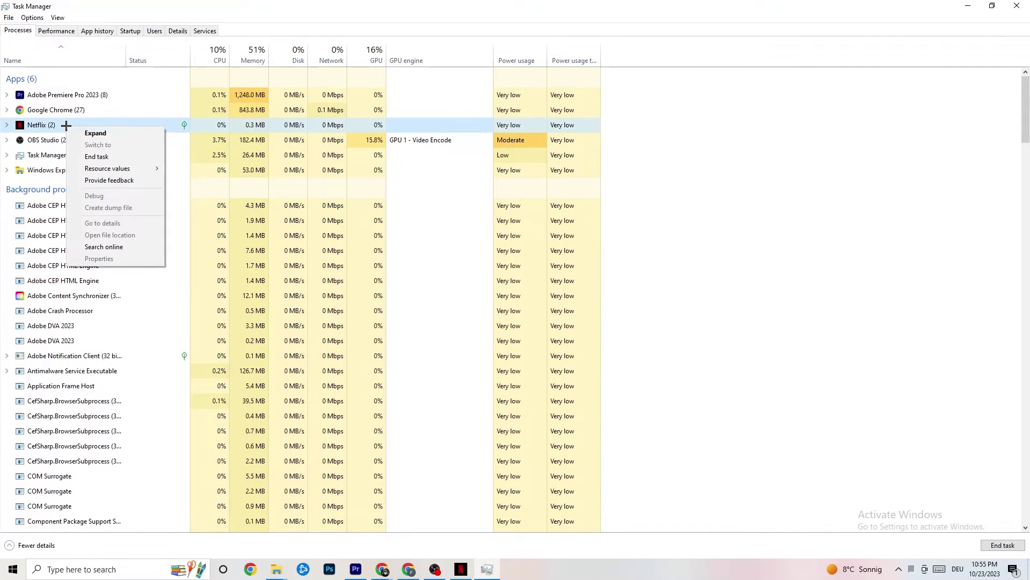
{"action": "left_click", "coordinate": [642, 180]}
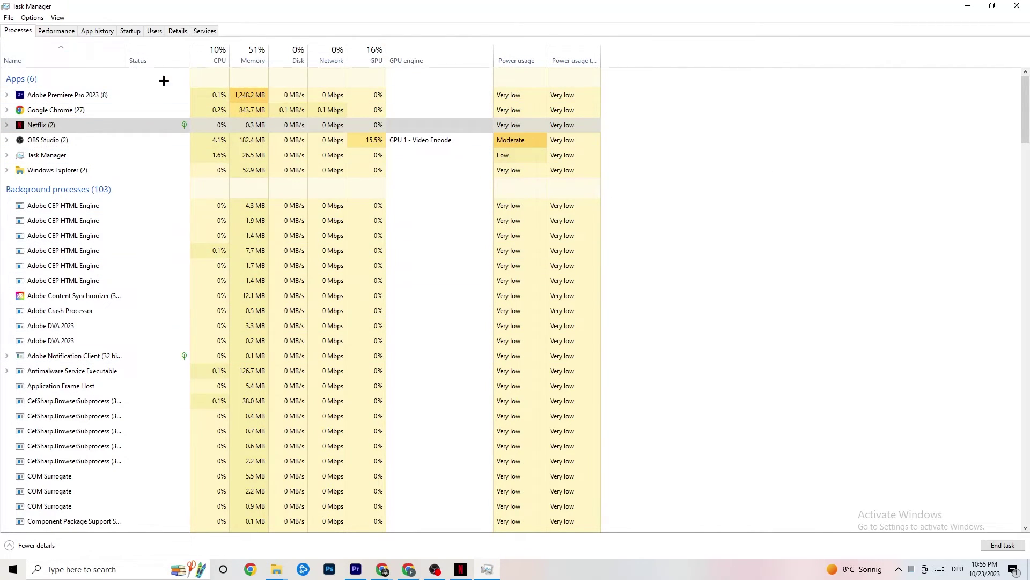
{"action": "left_click", "coordinate": [173, 30]}
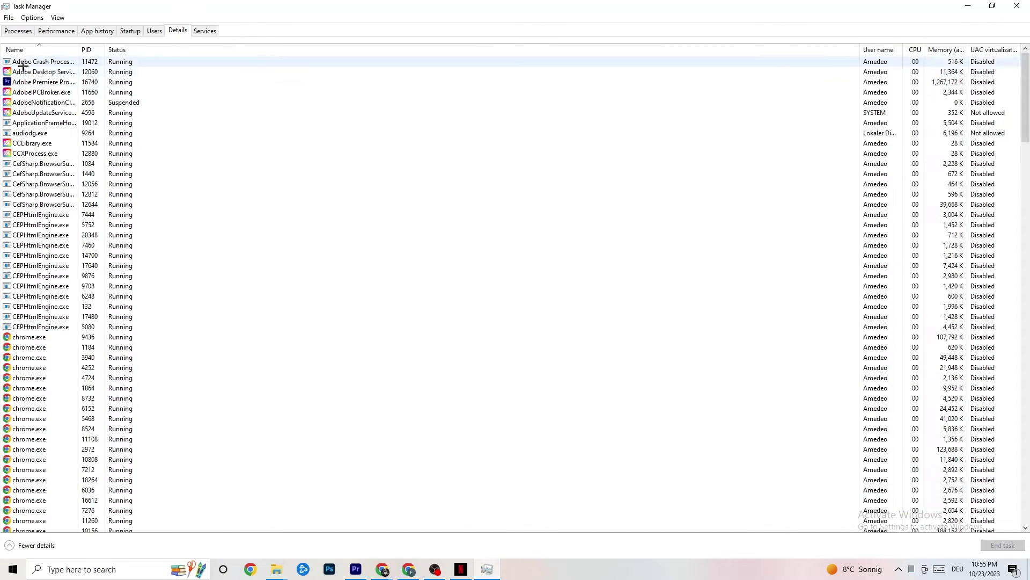
Check Adobe Premiere Pro's Set priority options without changing them, then view startup programs.
{"action": "right_click", "coordinate": [101, 84]}
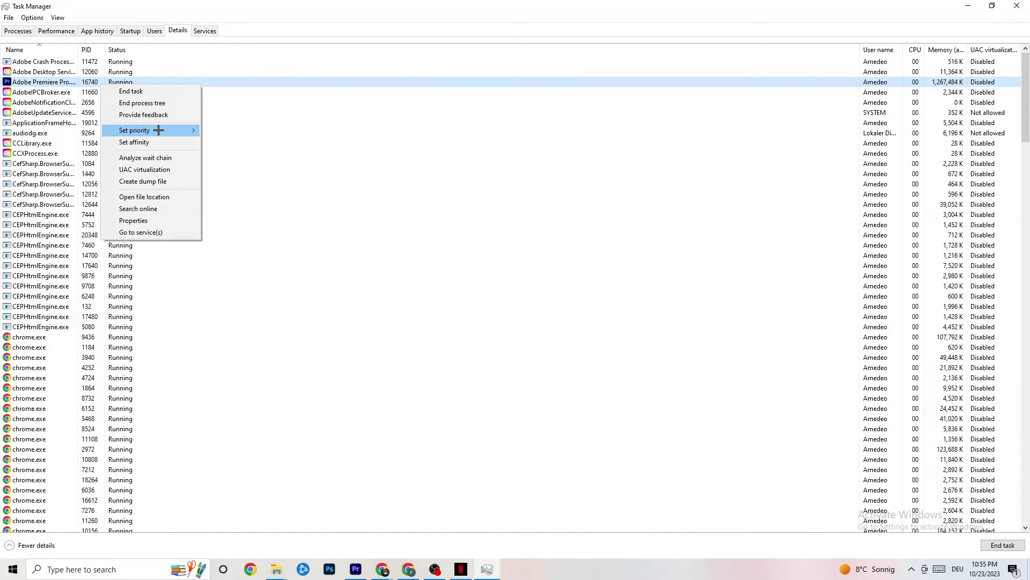
{"action": "mouse_move", "coordinate": [158, 130]}
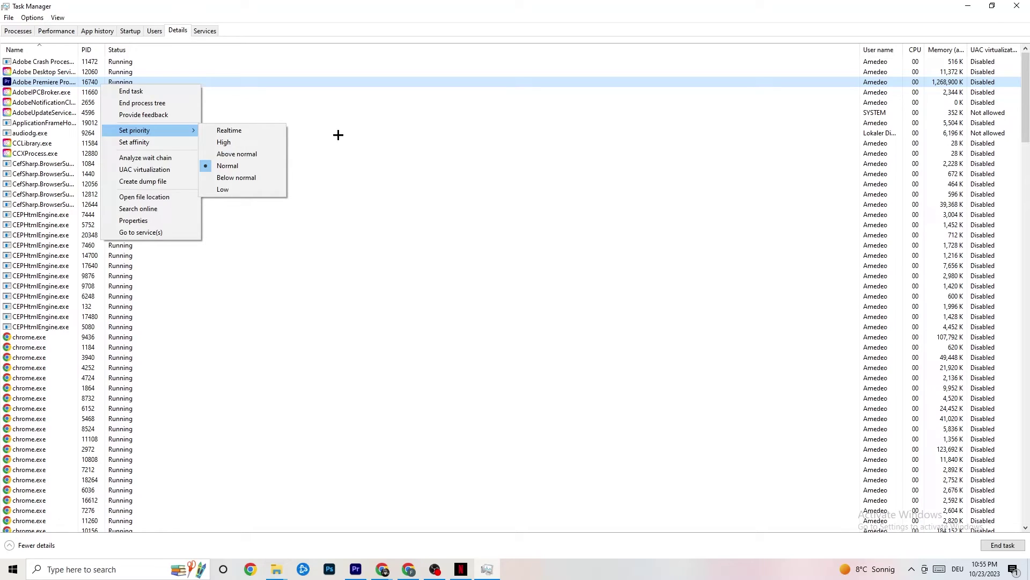
{"action": "left_click", "coordinate": [172, 131]}
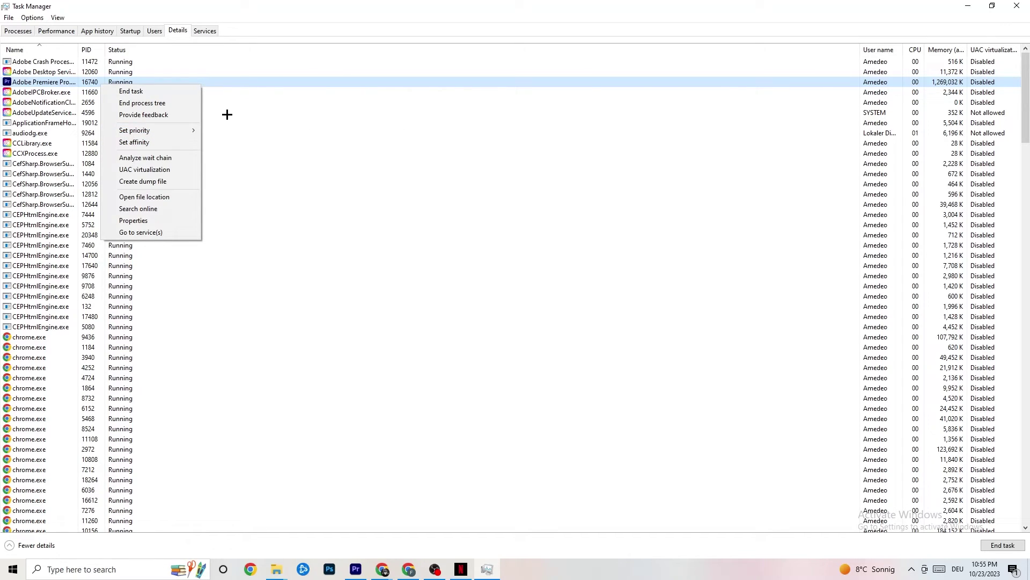
{"action": "left_click", "coordinate": [130, 30]}
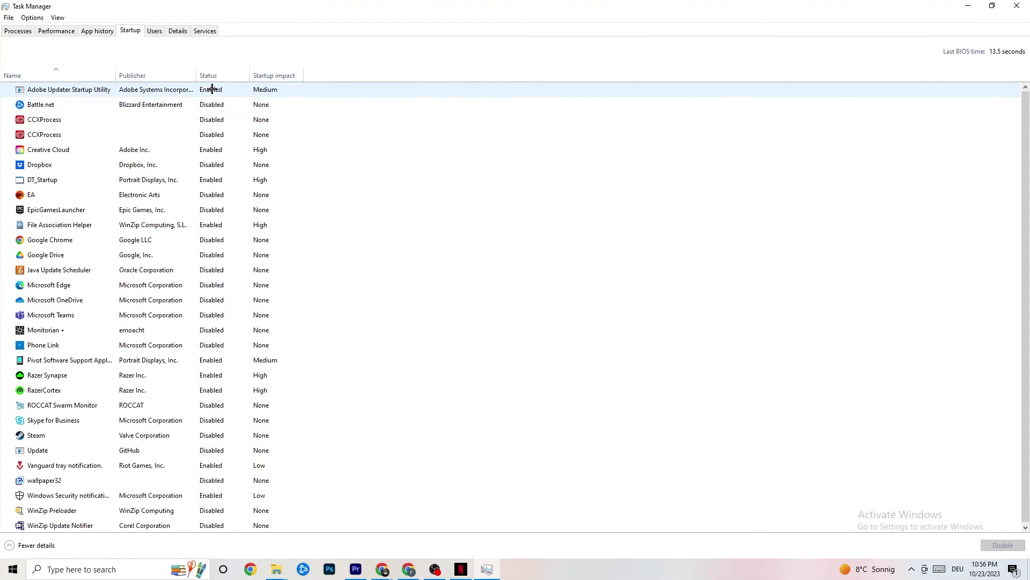
{"action": "right_click", "coordinate": [148, 255]}
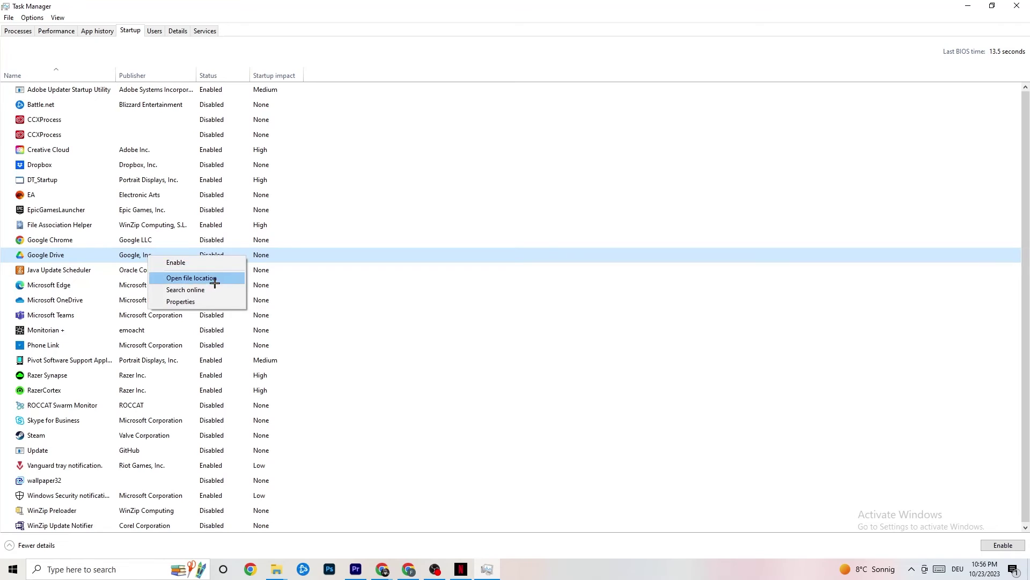
{"action": "right_click", "coordinate": [204, 361]}
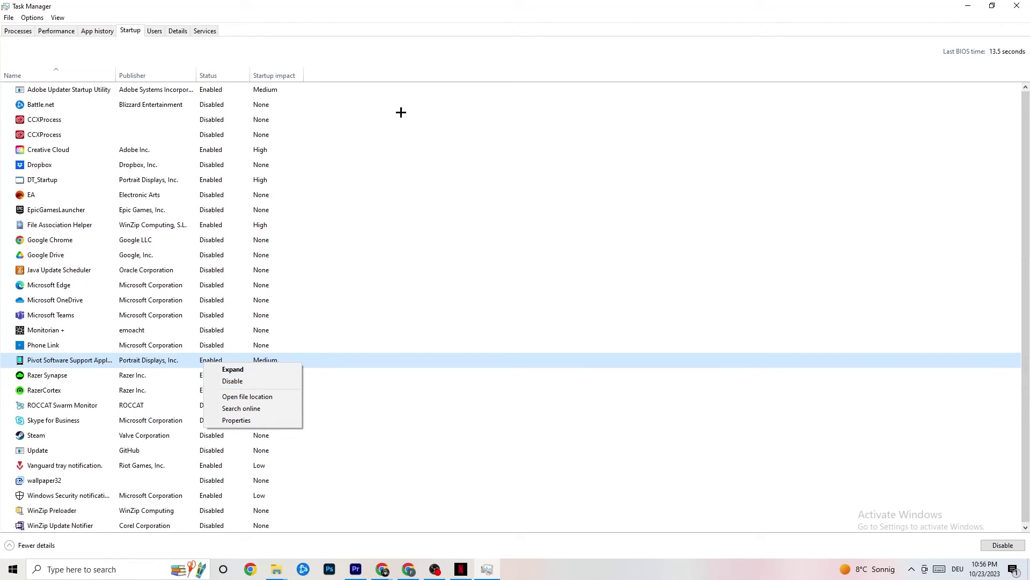
{"action": "left_click", "coordinate": [417, 16]}
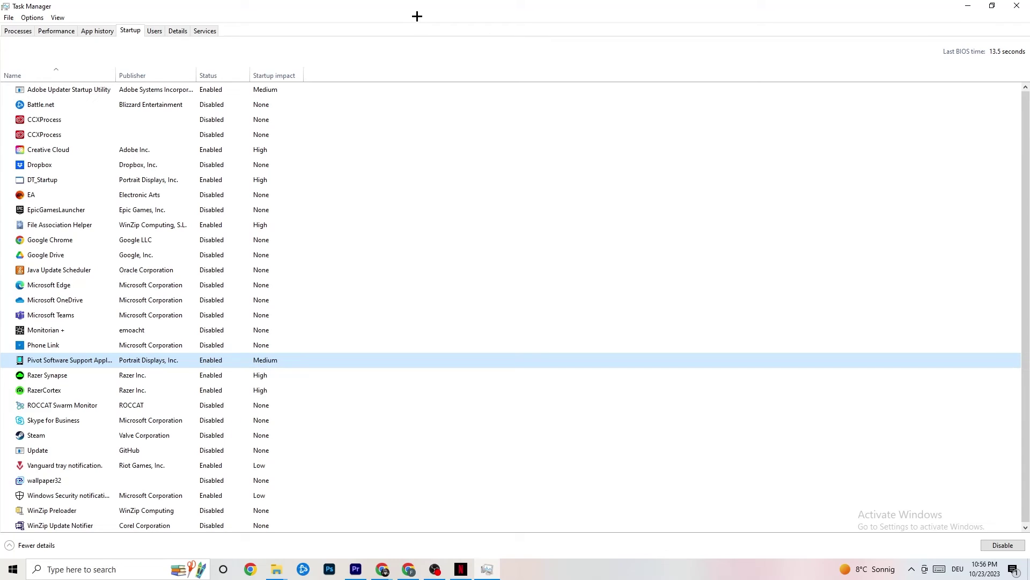